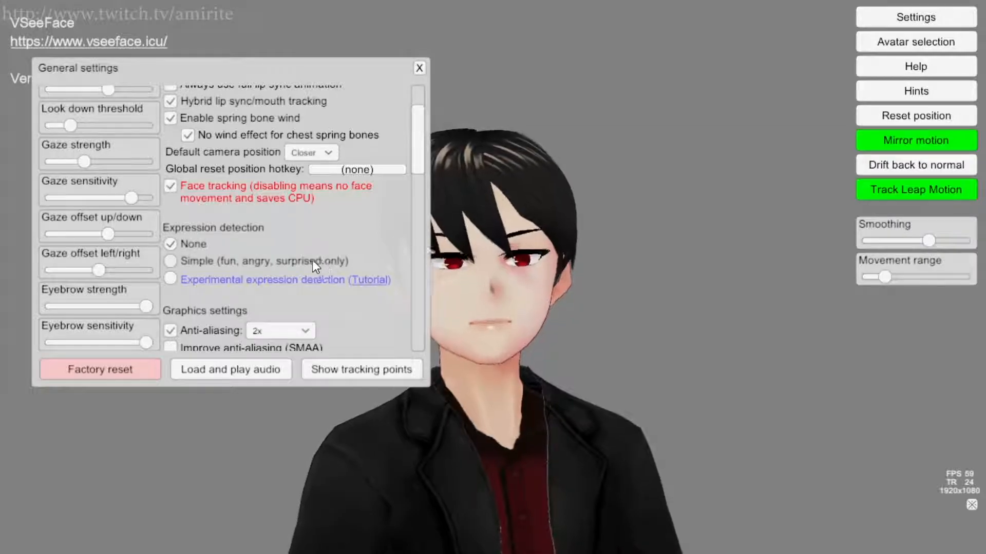
Set expression detection to Simple (fun, angry, surprised only) and reposition the General settings window.
click(186, 263)
drag(374, 60, 327, 46)
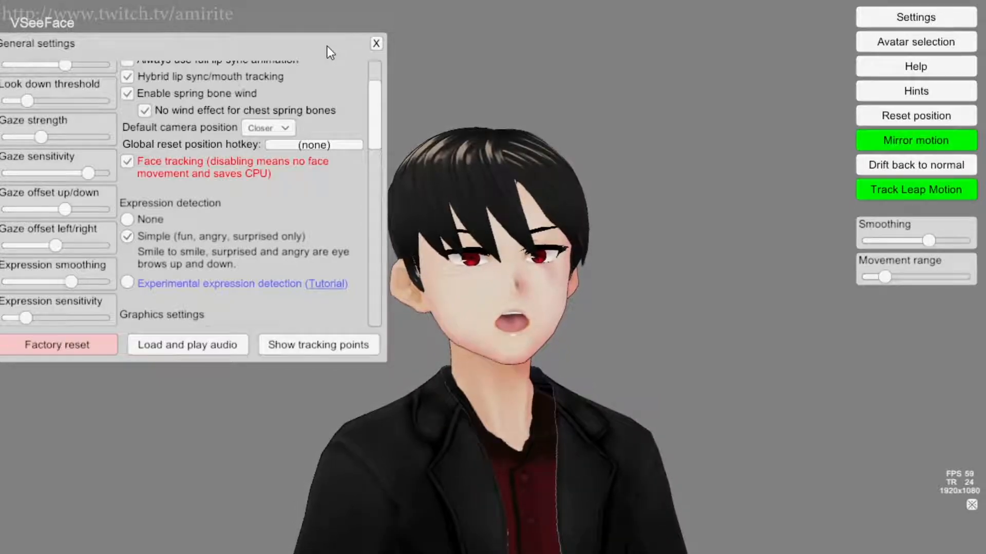
drag(328, 45, 362, 78)
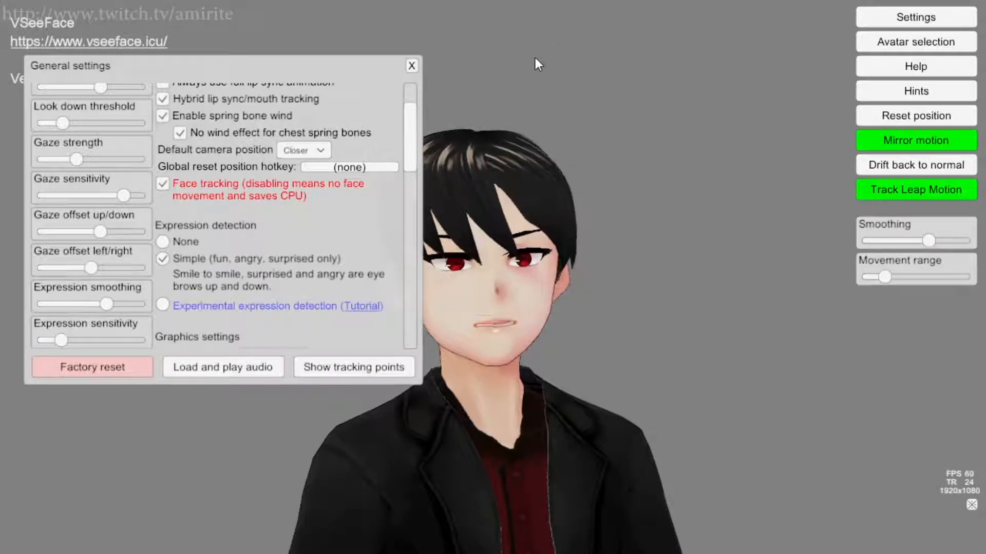
drag(375, 64, 916, 73)
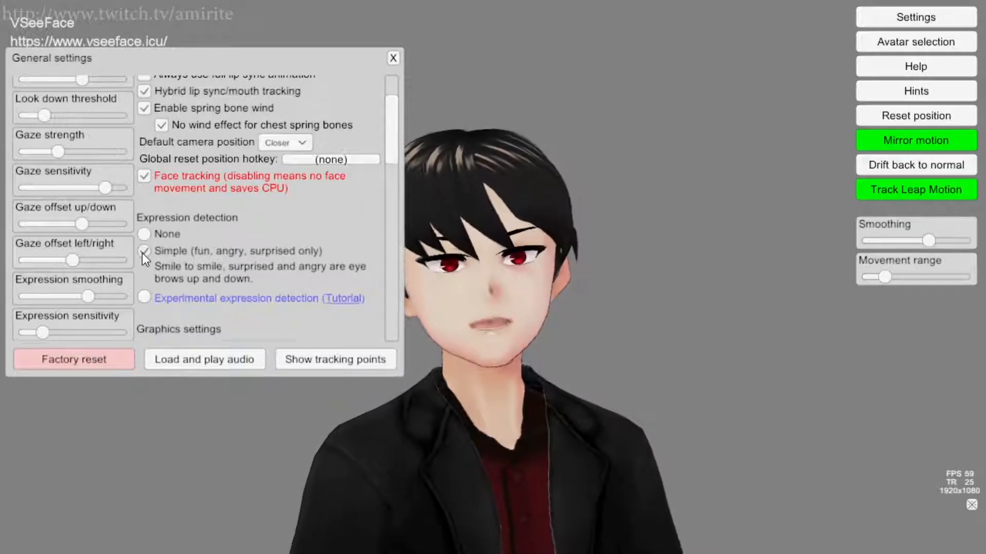
Enable experimental expression detection, show the tracking points and close the General settings.
click(144, 298)
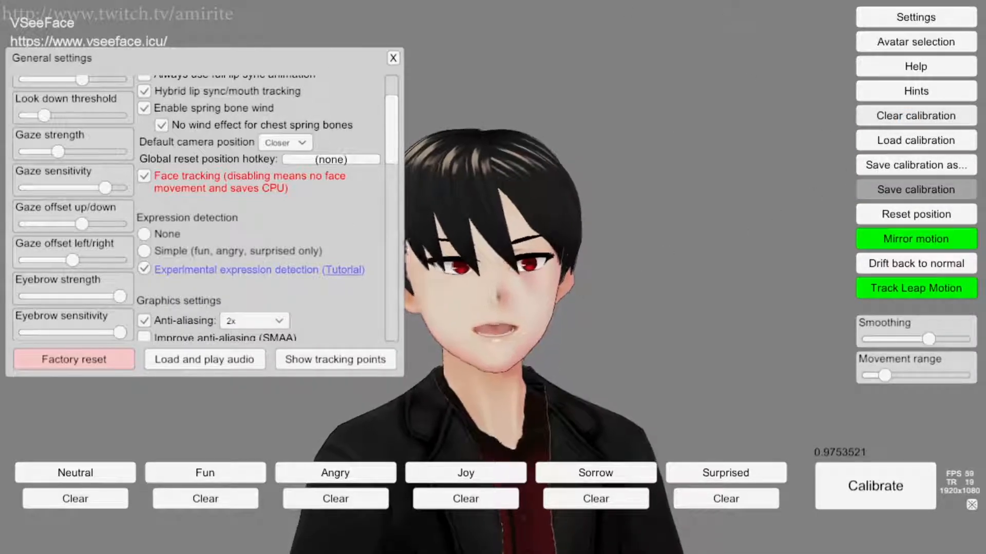
drag(267, 60, 201, 41)
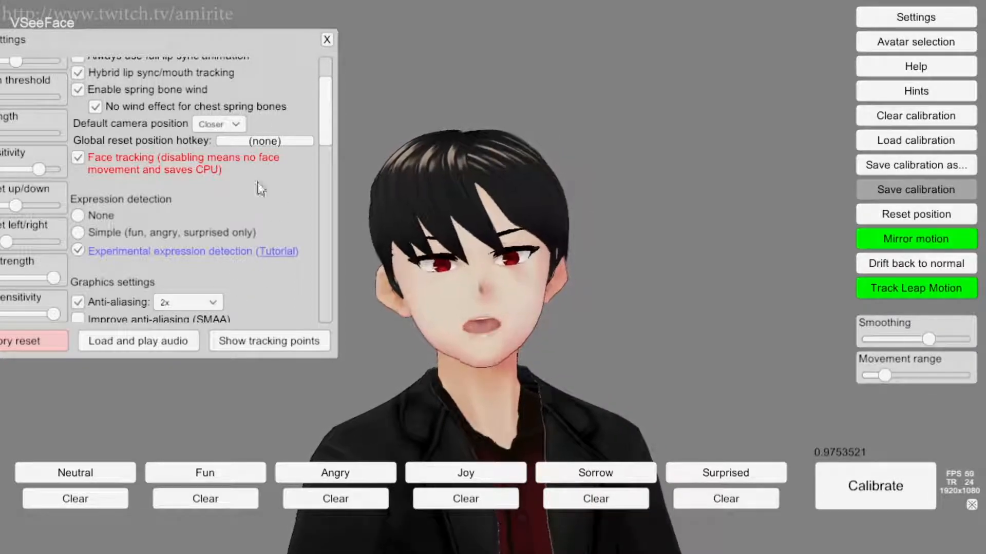
click(257, 343)
click(327, 40)
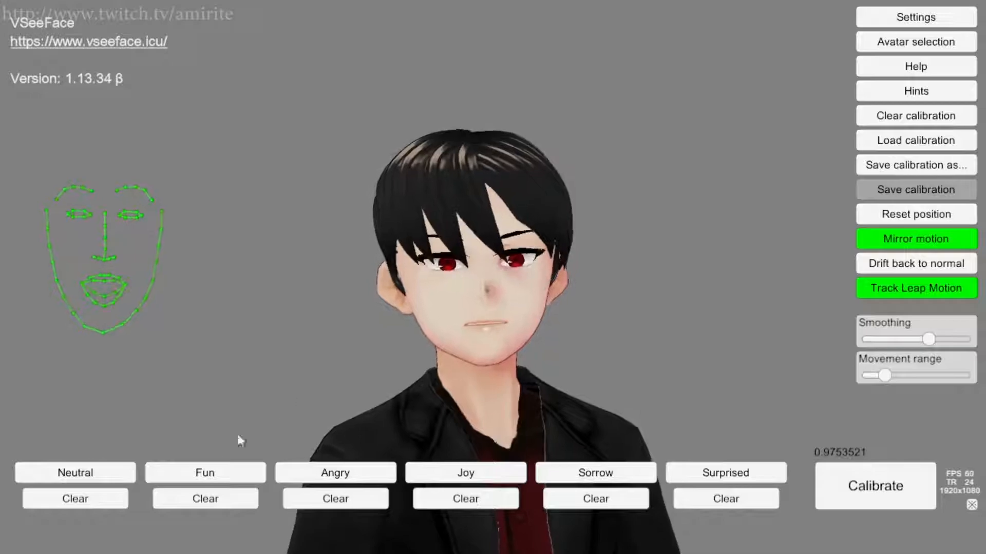
Record a trial sample of the neutral expression and clear its data.
click(69, 475)
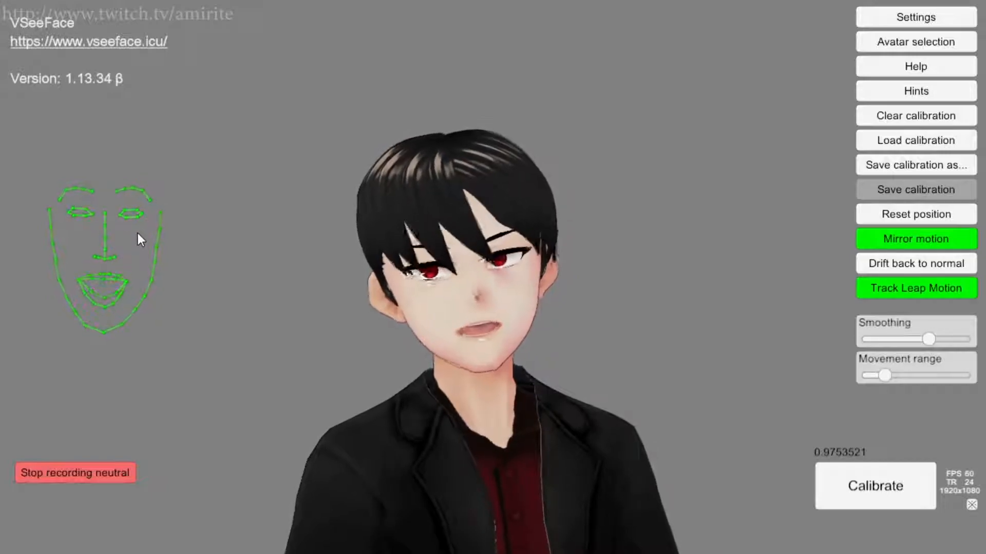
click(89, 468)
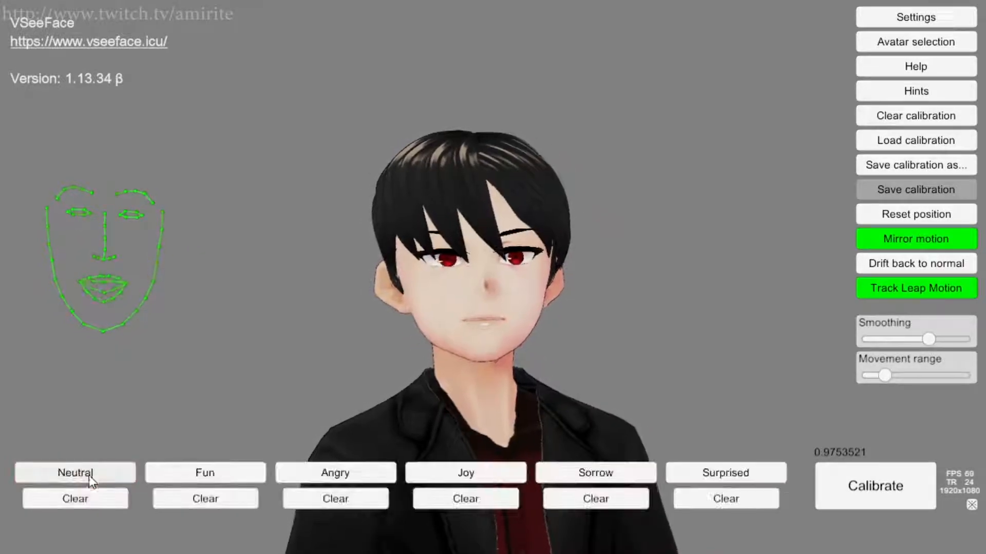
click(87, 495)
click(87, 525)
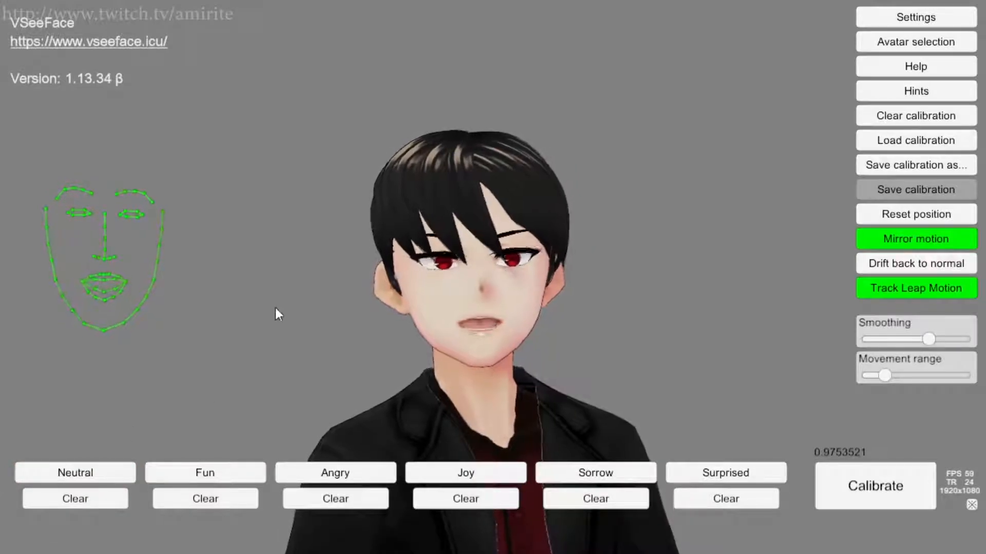
Record calibration samples for the neutral and fun expressions while turning the head.
alt+drag(159, 322, 519, 355)
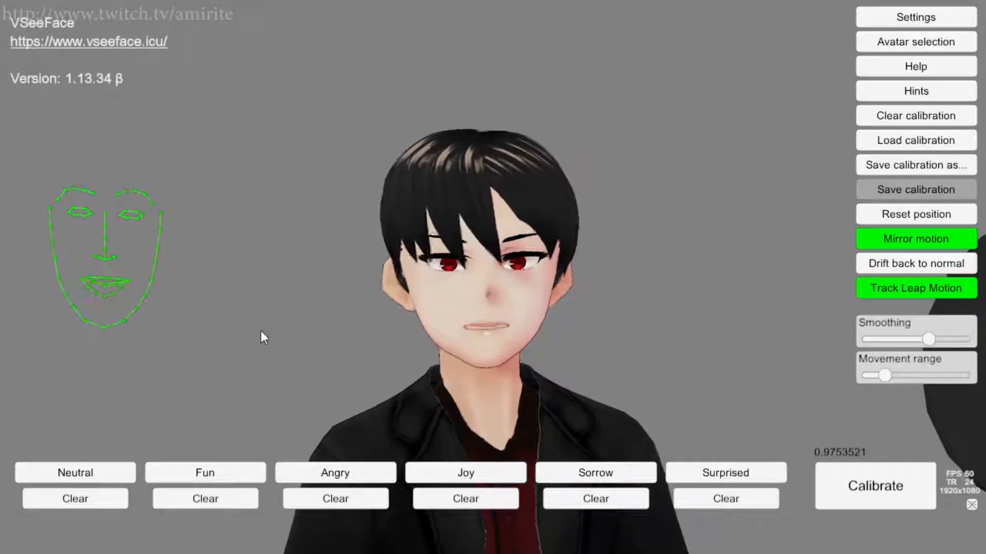
alt+drag(260, 330, 442, 330)
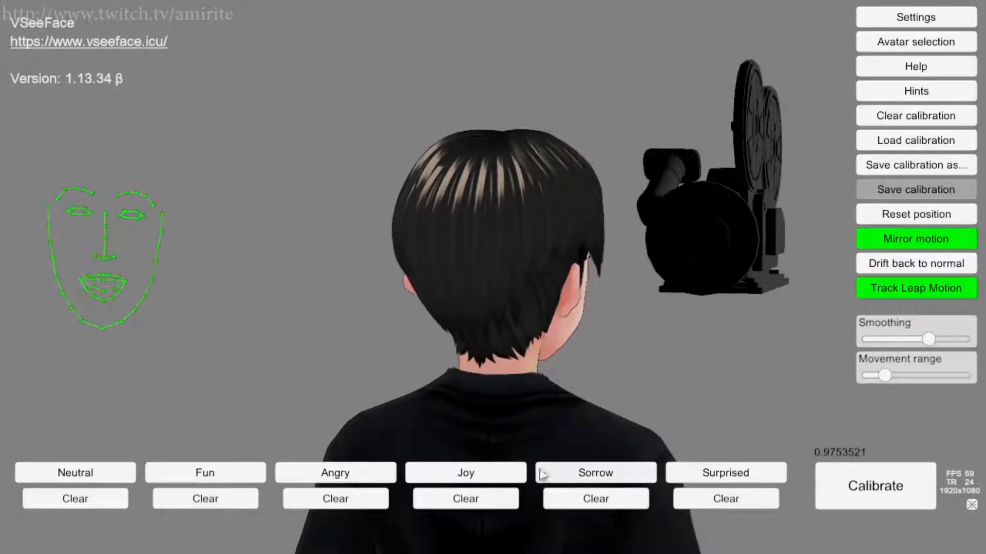
click(84, 476)
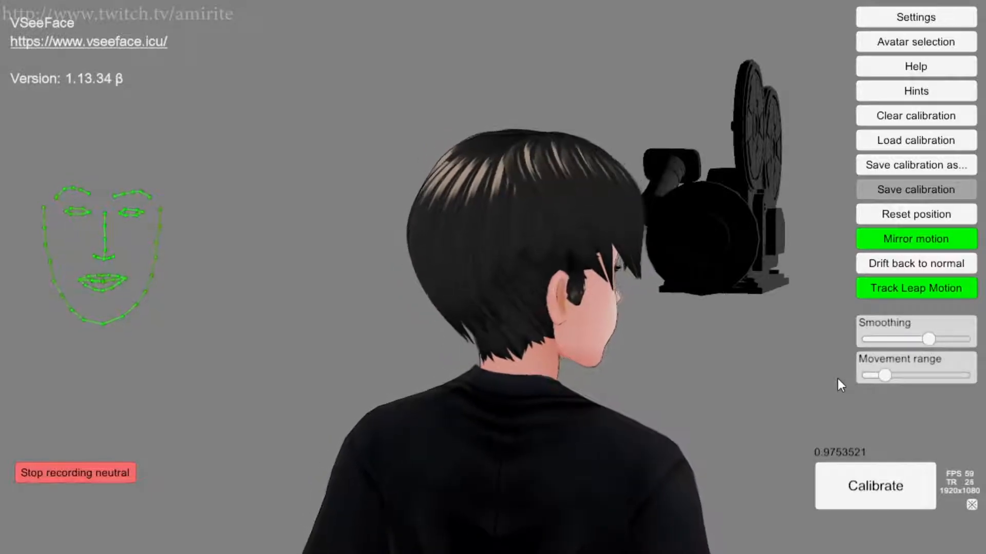
click(96, 476)
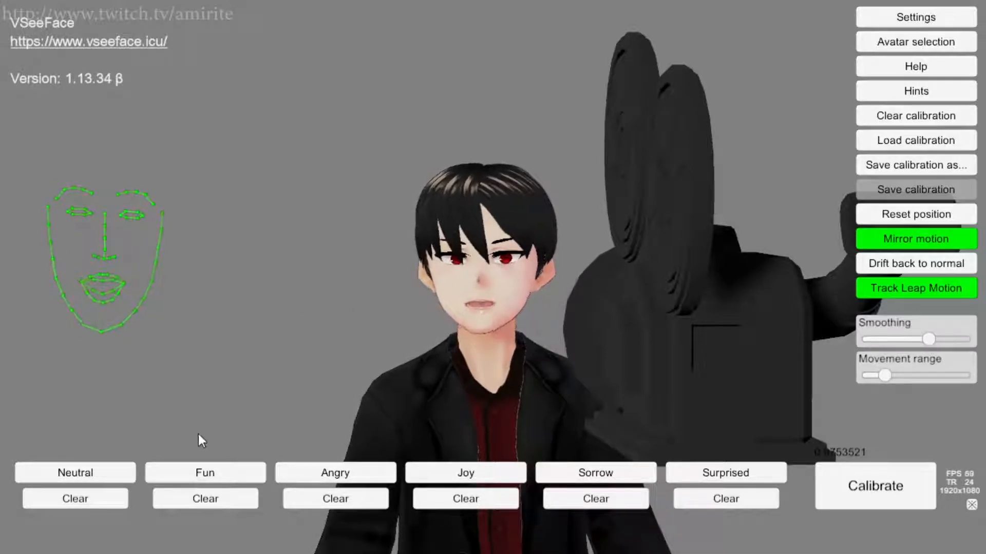
click(233, 479)
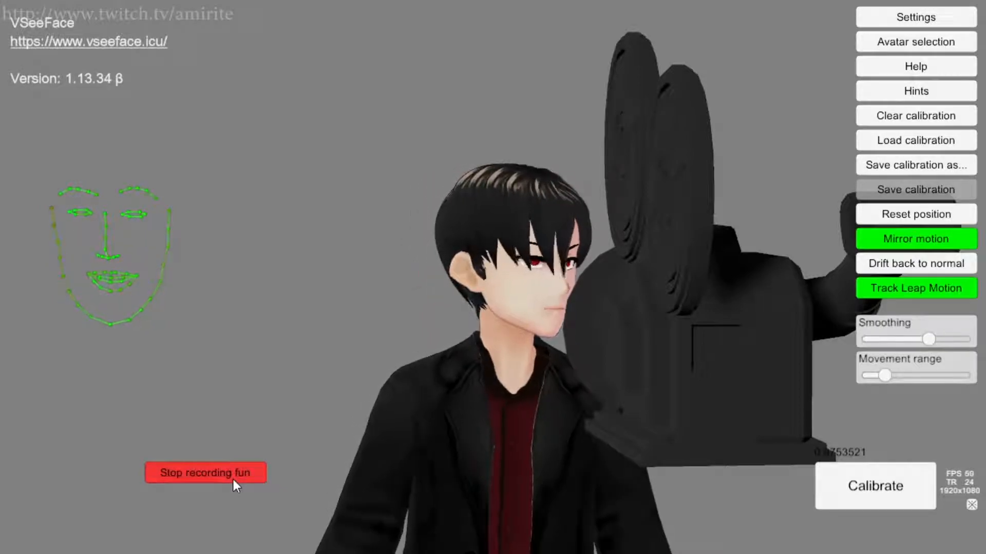
click(233, 479)
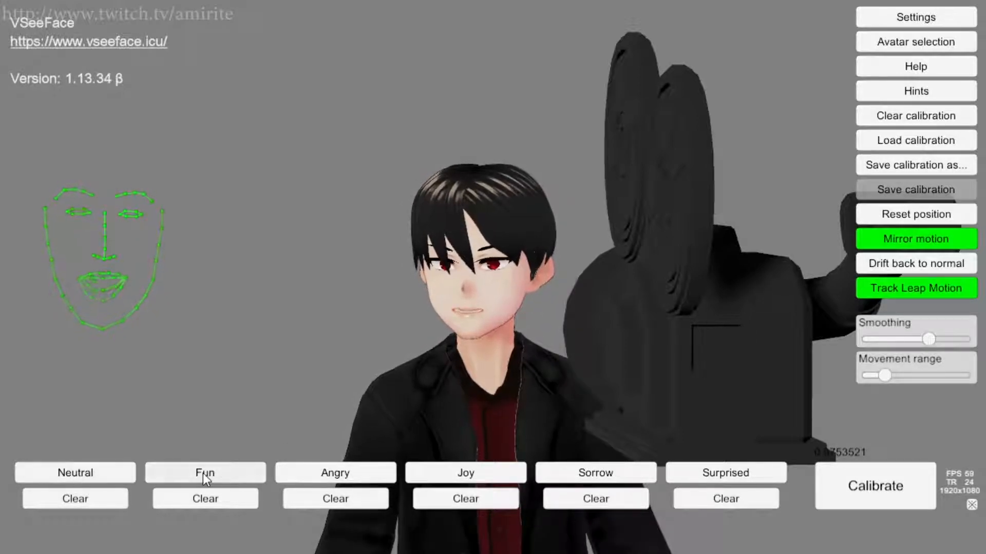
Calibrate expression detection with the recorded neutral and fun samples and save the calibration to a new file.
click(882, 494)
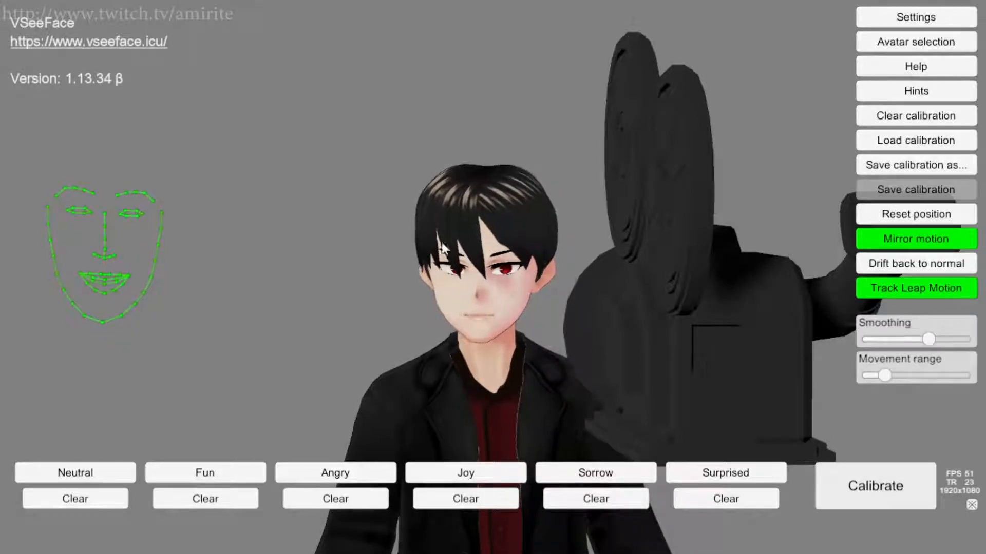
click(925, 166)
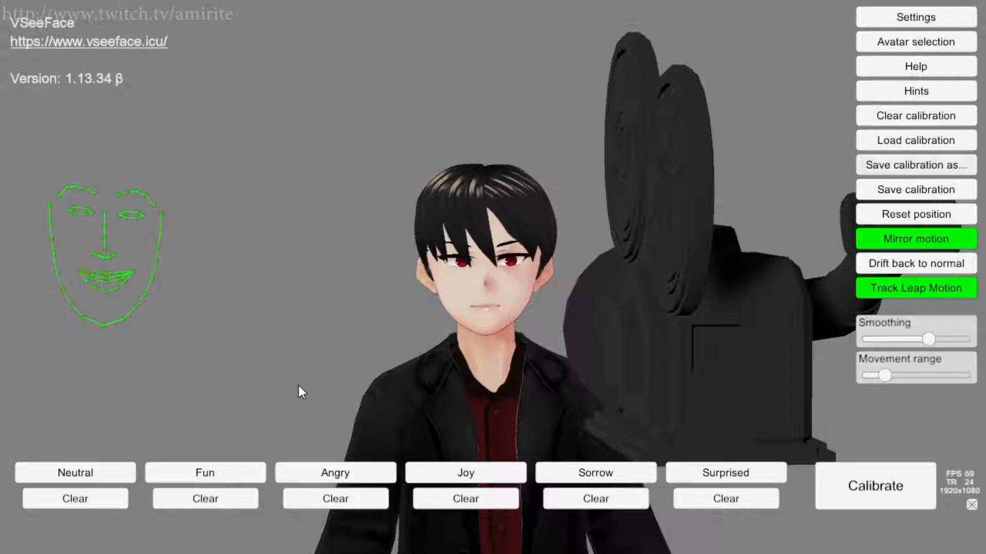
click(880, 503)
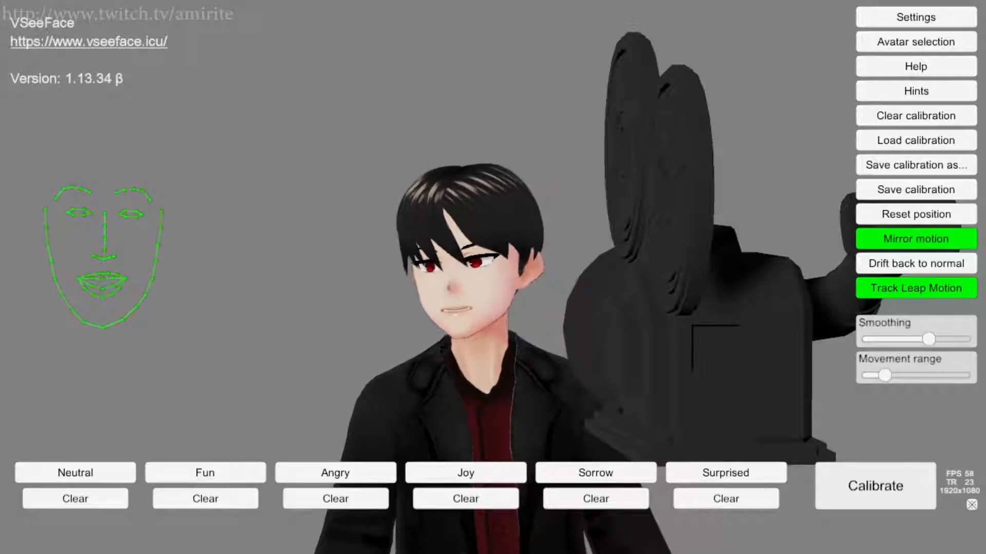
Record calibration samples for the angry, joy and surprised expressions.
click(352, 477)
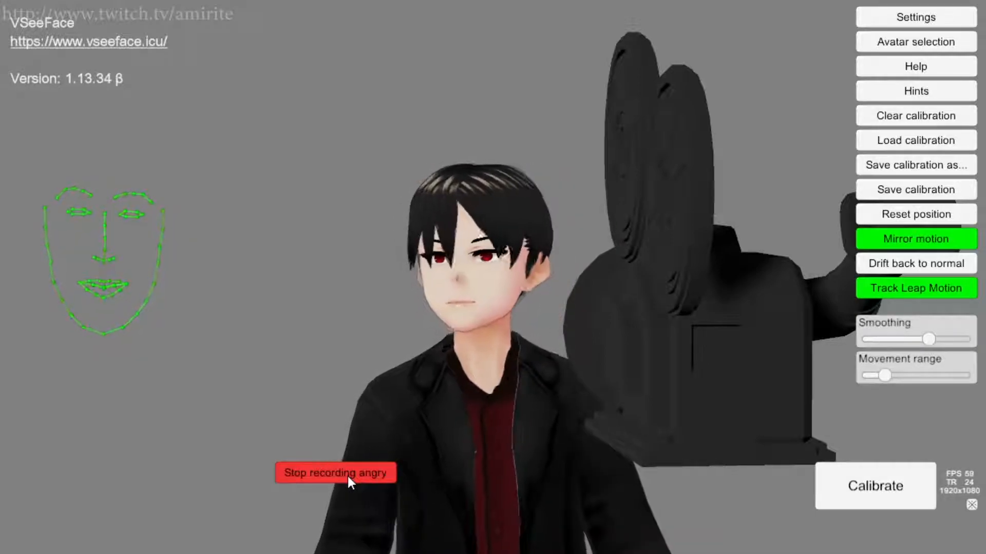
click(347, 475)
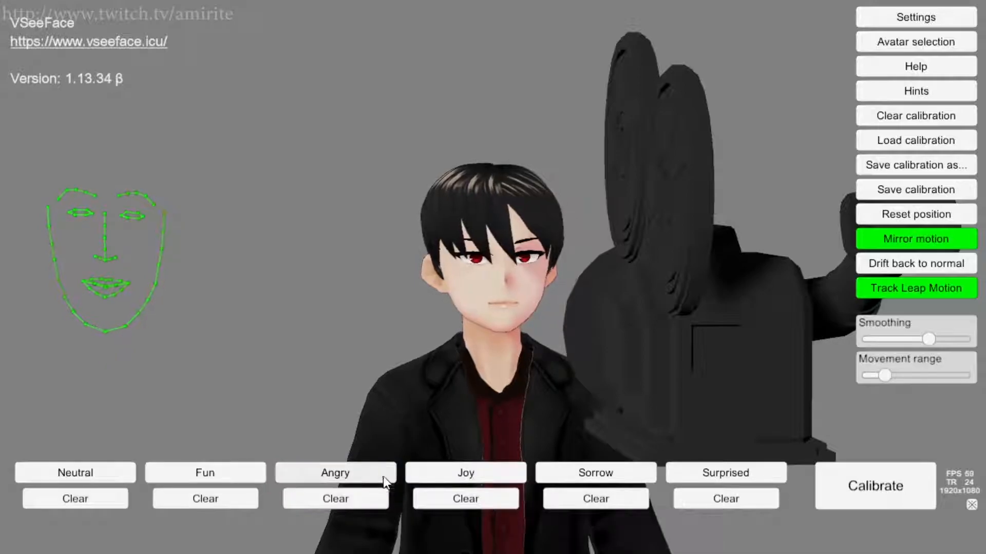
click(463, 476)
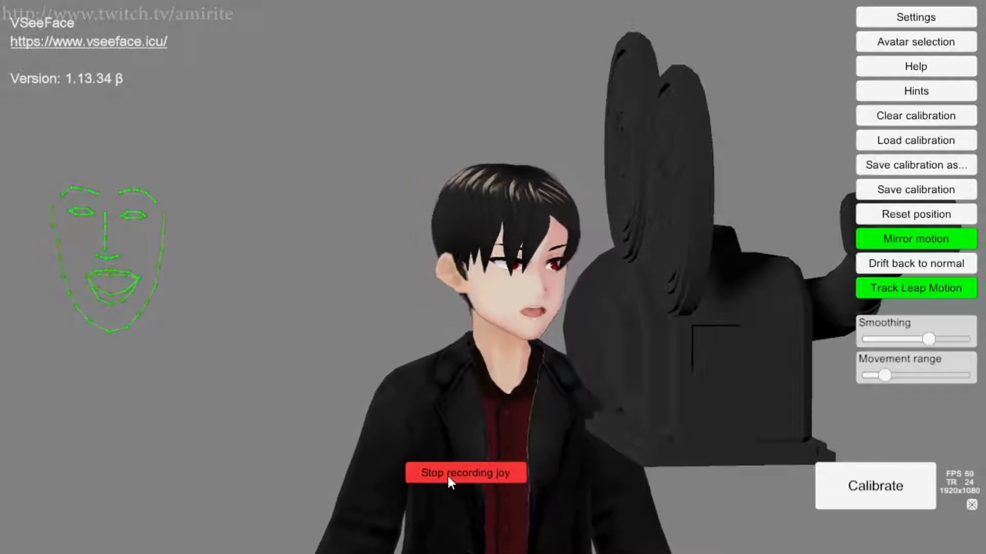
click(448, 476)
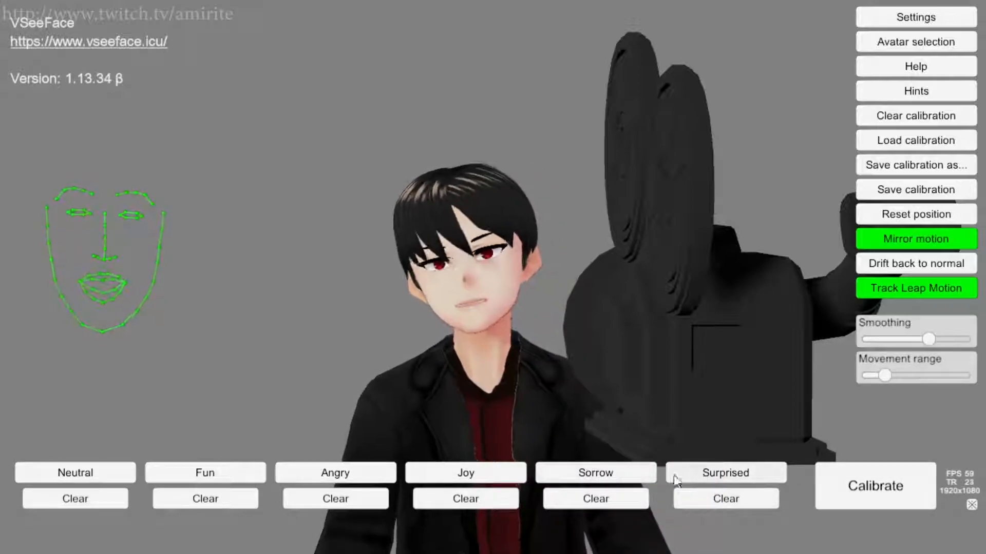
click(716, 470)
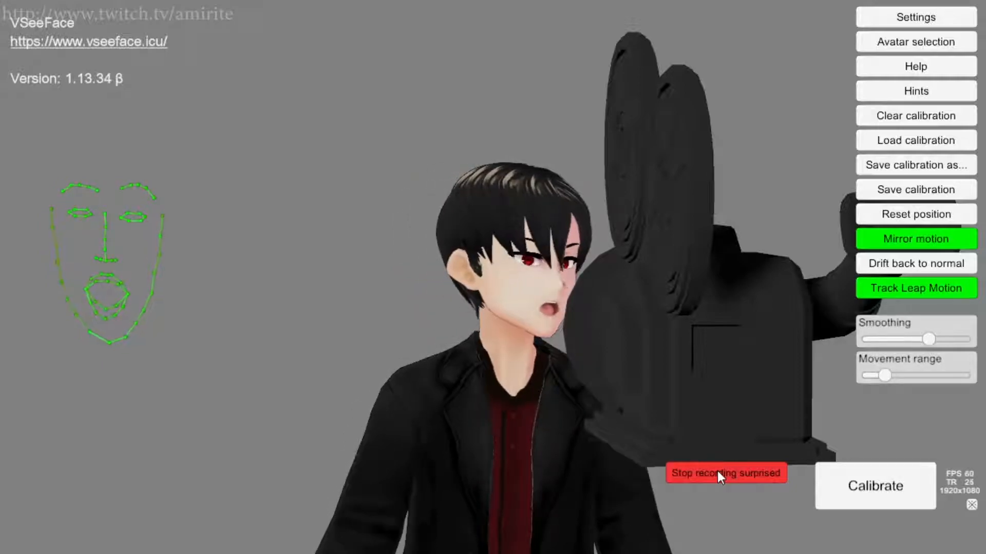
click(717, 474)
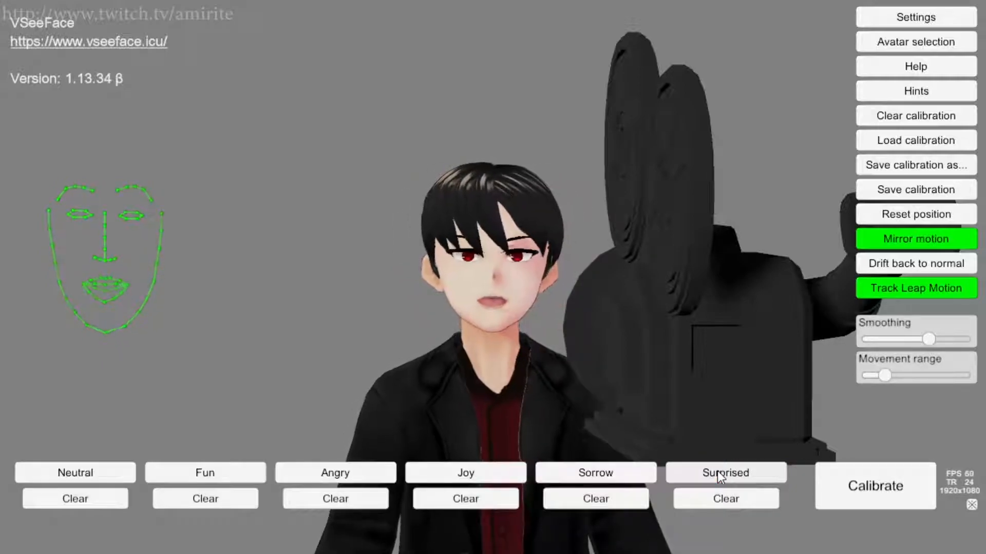
Recalibrate with the angry, joy and surprised samples included and save the calibration to a file.
click(880, 476)
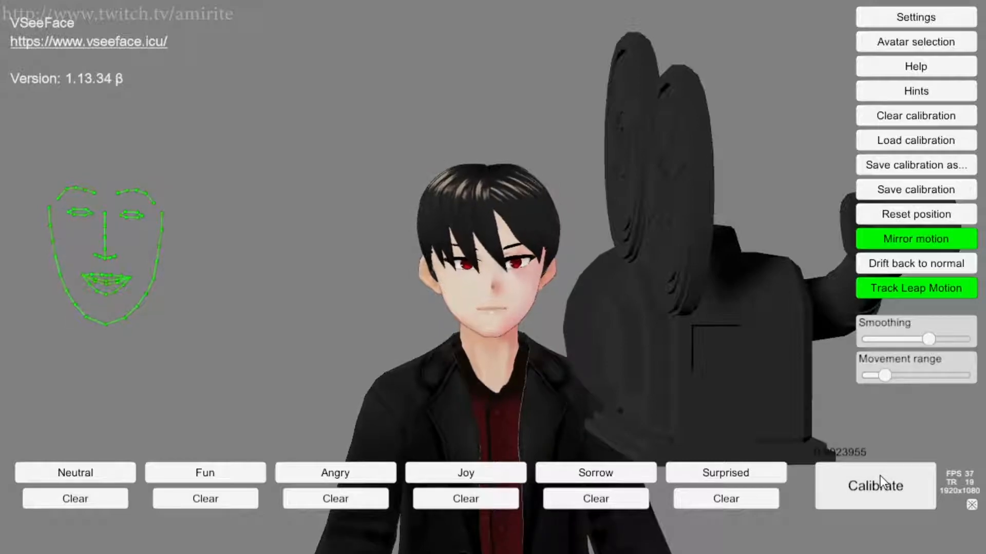
click(918, 165)
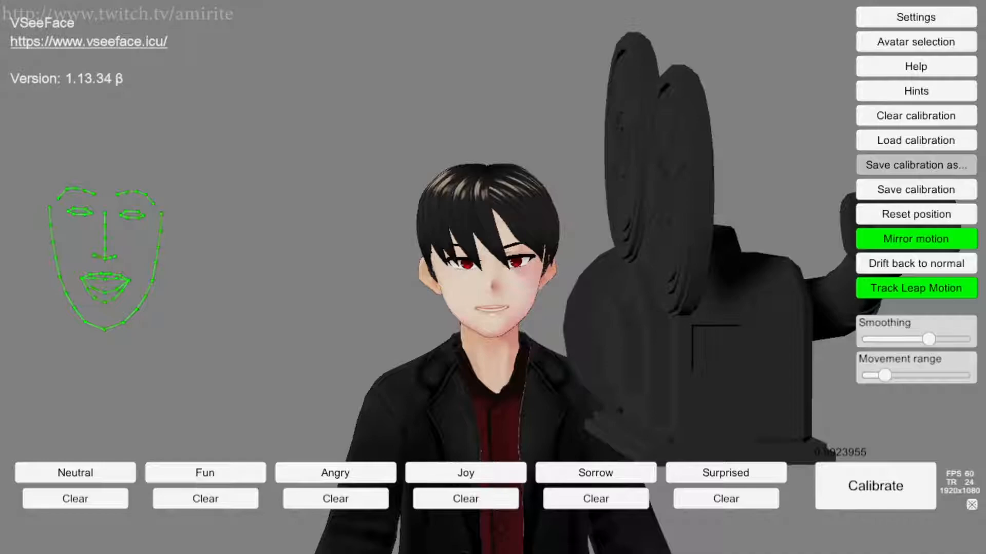
click(685, 343)
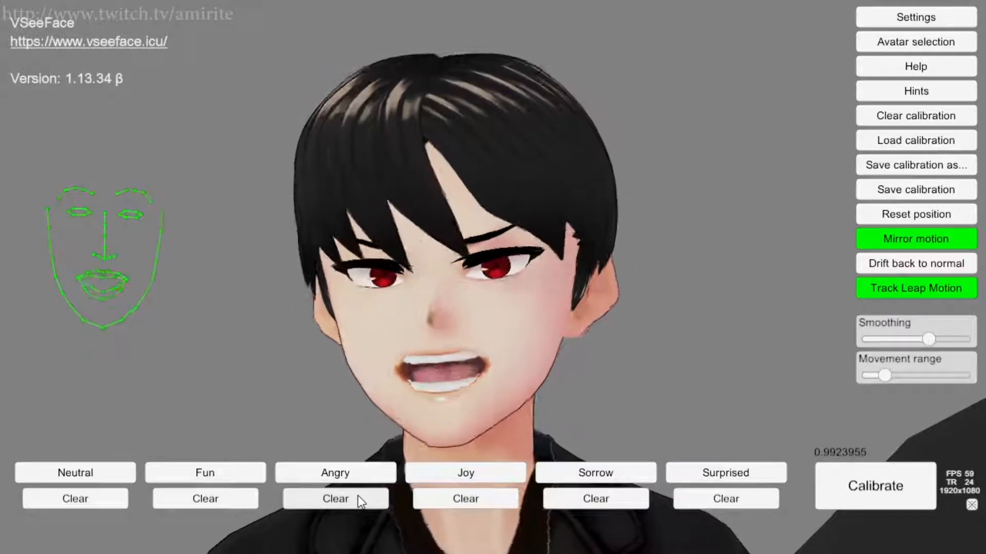
Replace the angry expression data with a new recording and recalibrate the detection.
click(340, 500)
click(346, 523)
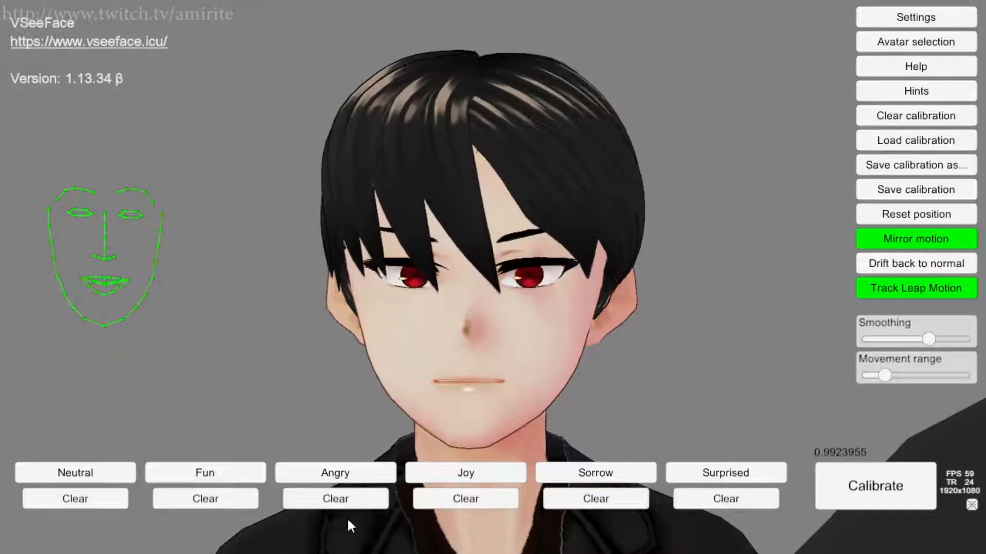
click(343, 473)
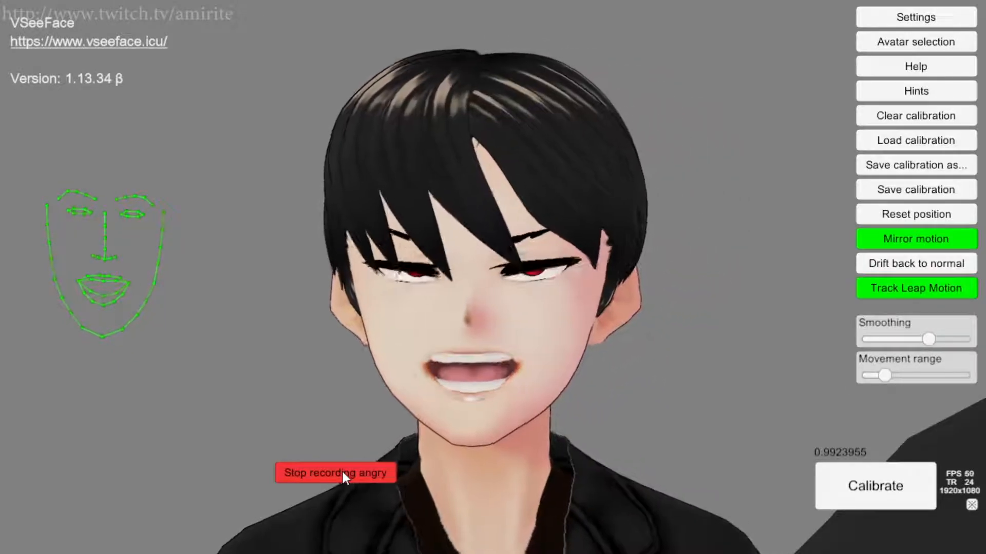
click(343, 472)
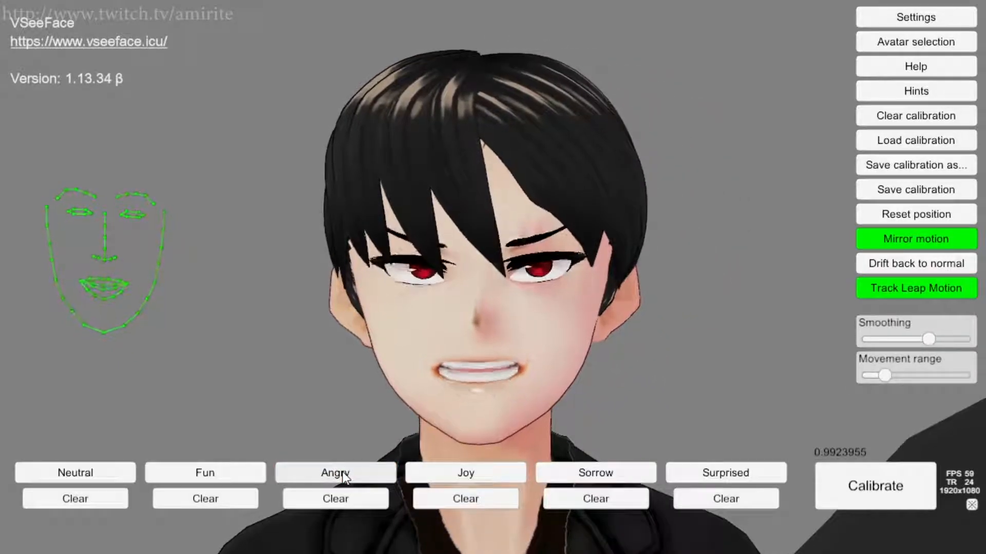
click(853, 496)
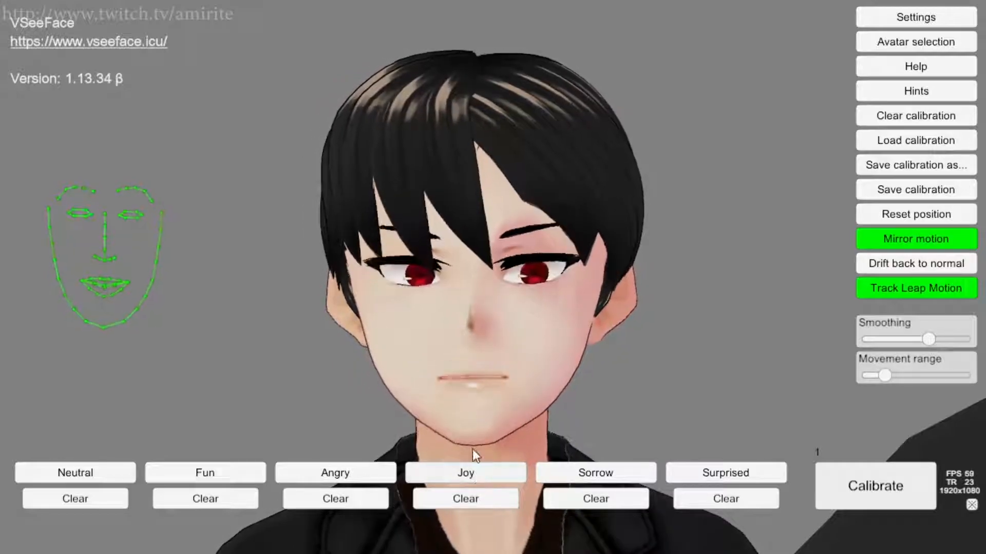
Clear the existing joy expression data, record a fresh joy sample and save the calibration.
click(489, 472)
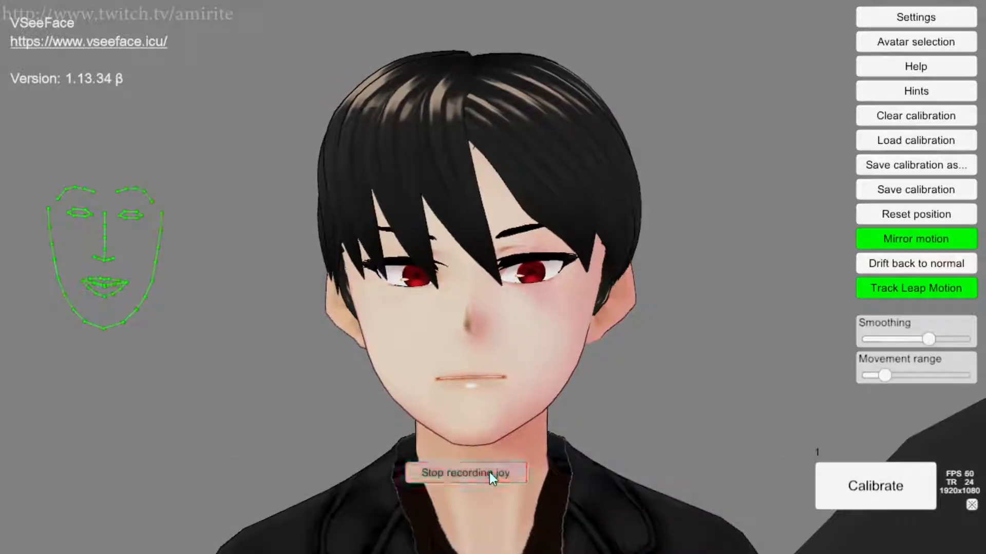
click(489, 472)
click(477, 504)
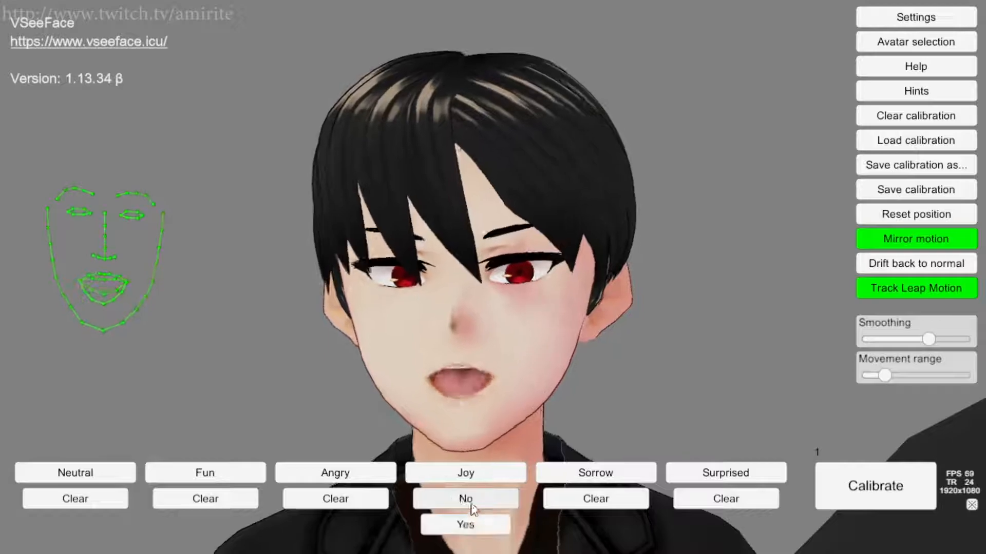
click(468, 525)
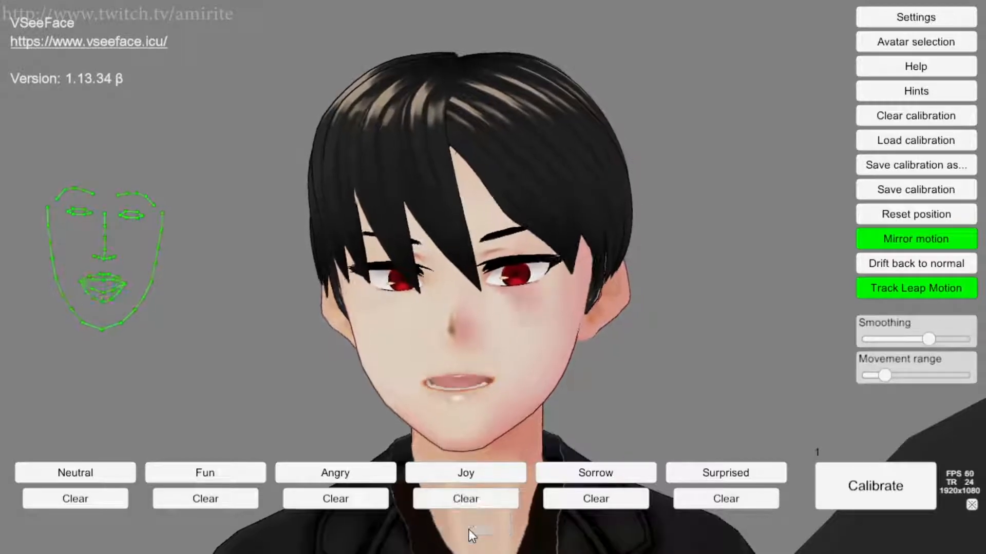
click(473, 472)
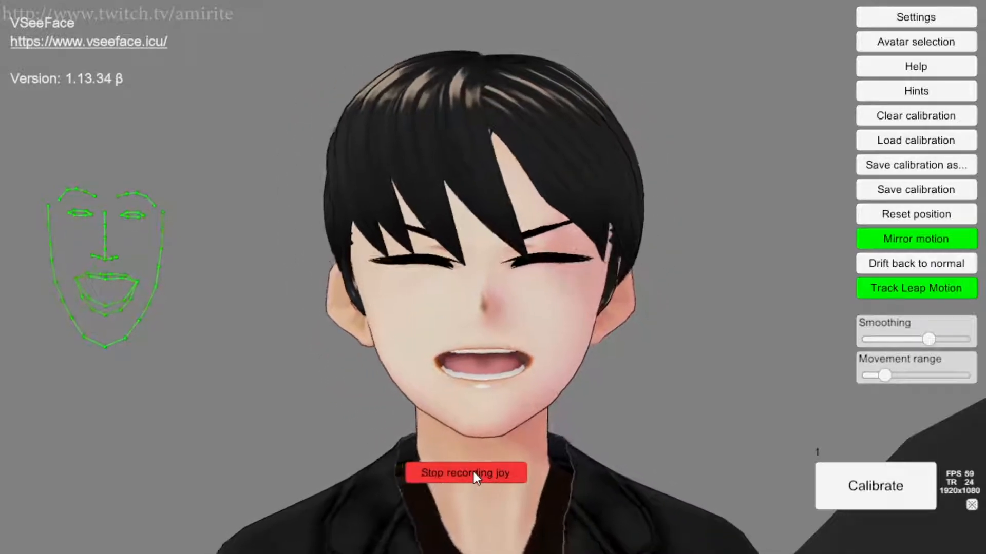
click(473, 473)
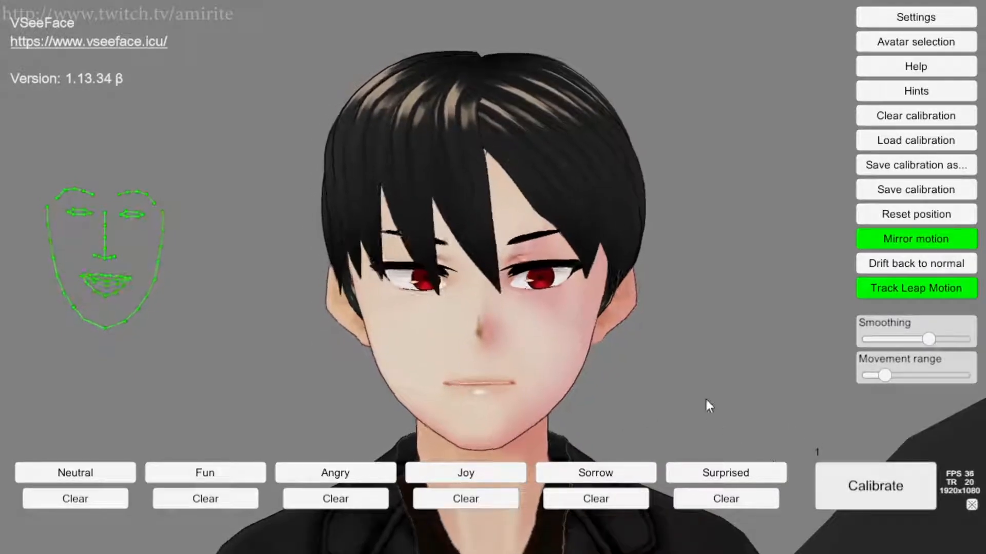
click(913, 190)
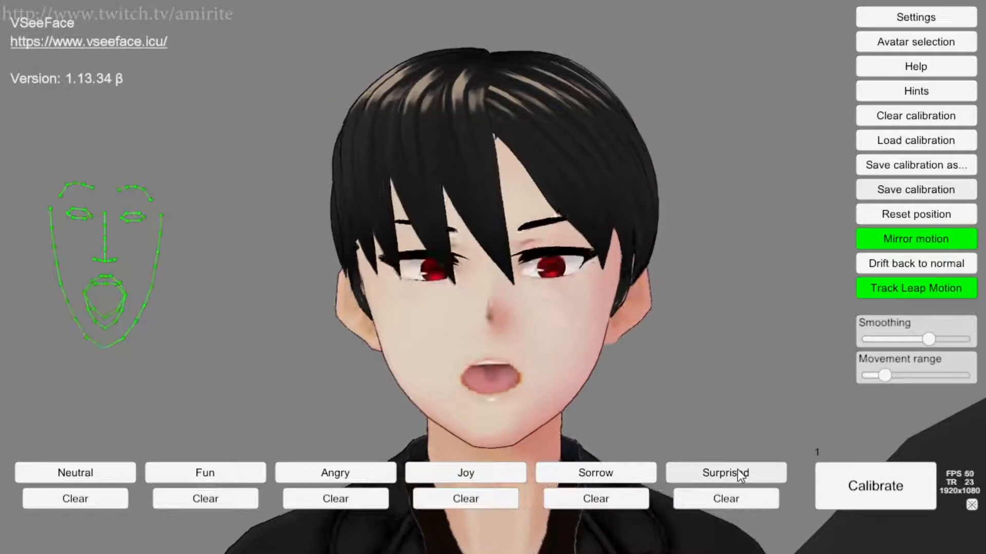
Record another sample for the surprised expression, recalibrate the detection and save the calibration.
click(737, 470)
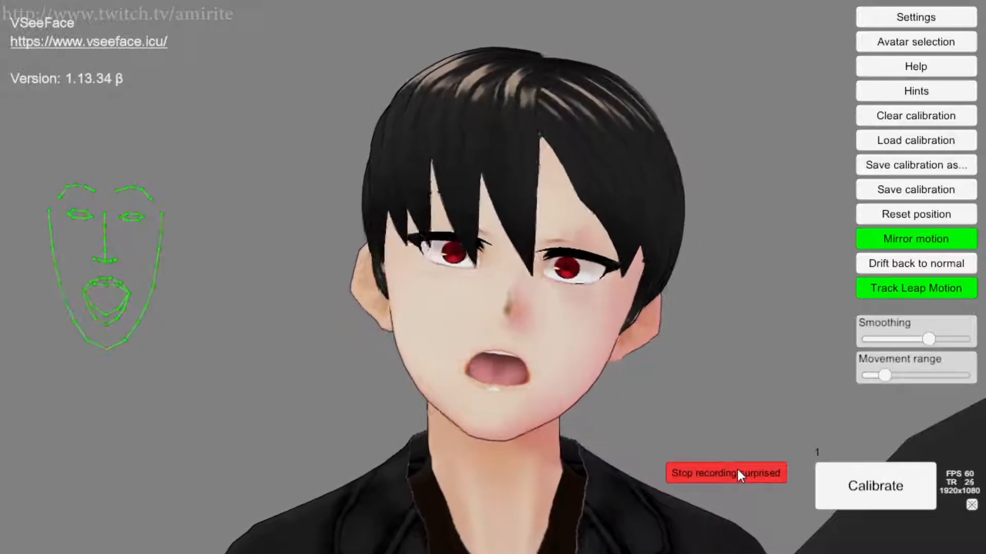
click(737, 472)
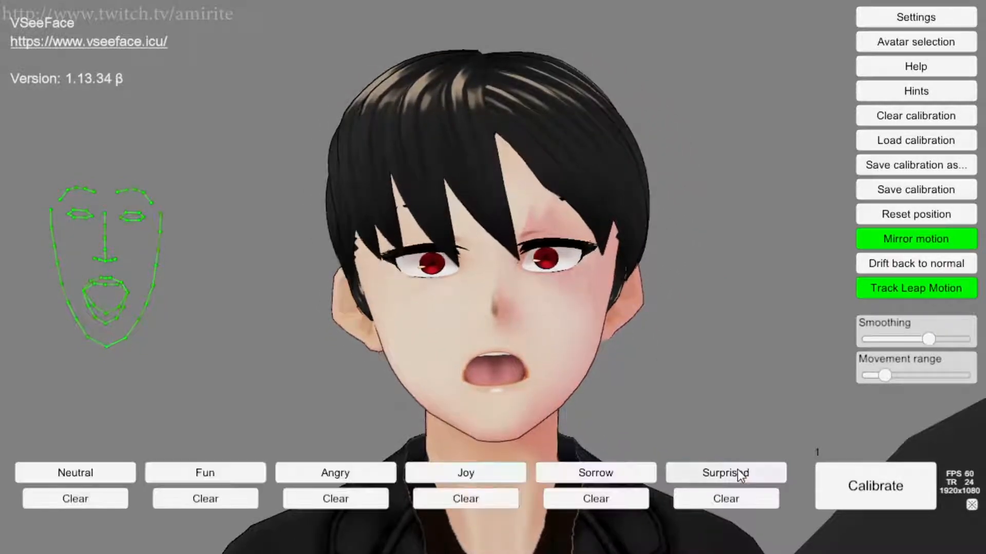
click(875, 489)
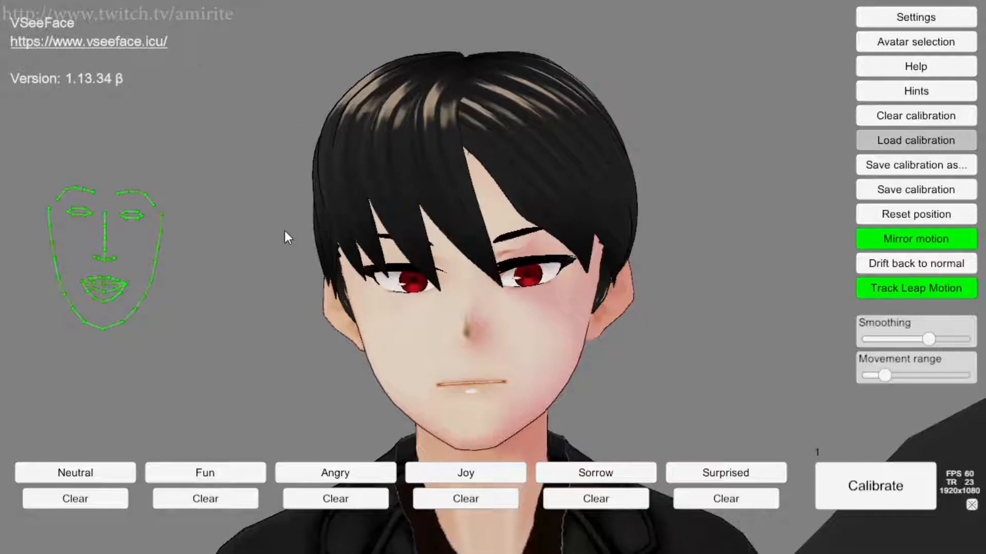
click(909, 190)
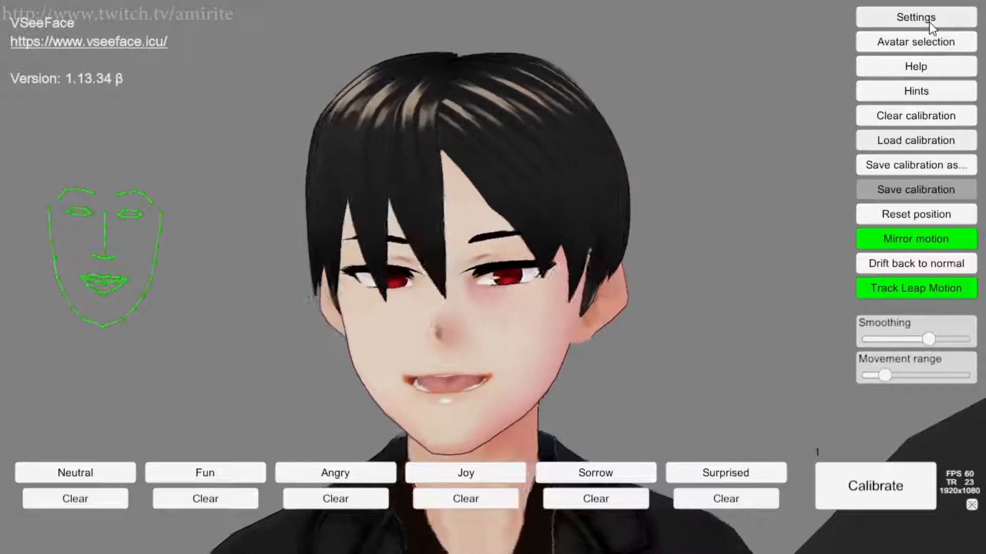
Assign Ctrl+Shift+F5 as the Sorrow hotkey in the expression settings, overriding its existing use, and close the settings.
click(929, 22)
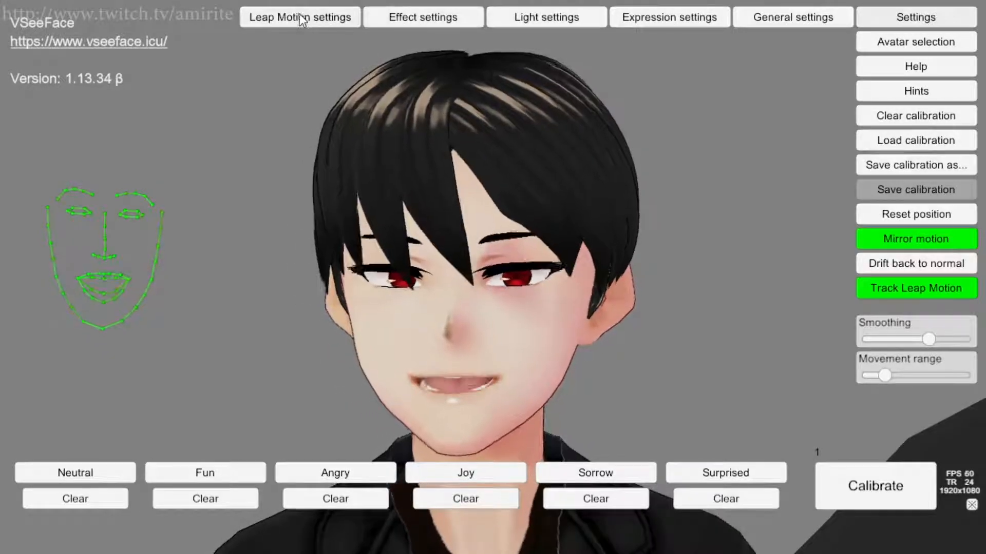
click(691, 17)
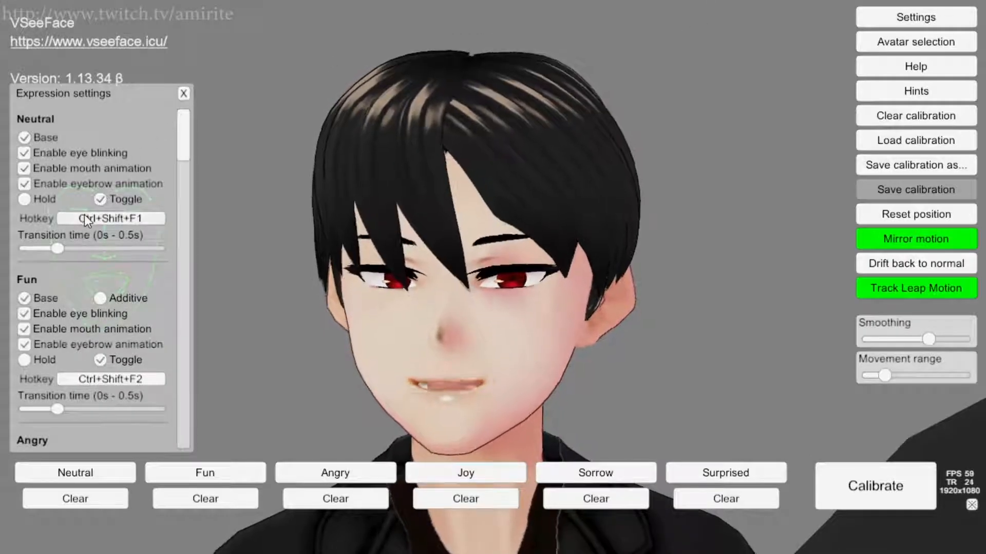
drag(186, 133, 189, 204)
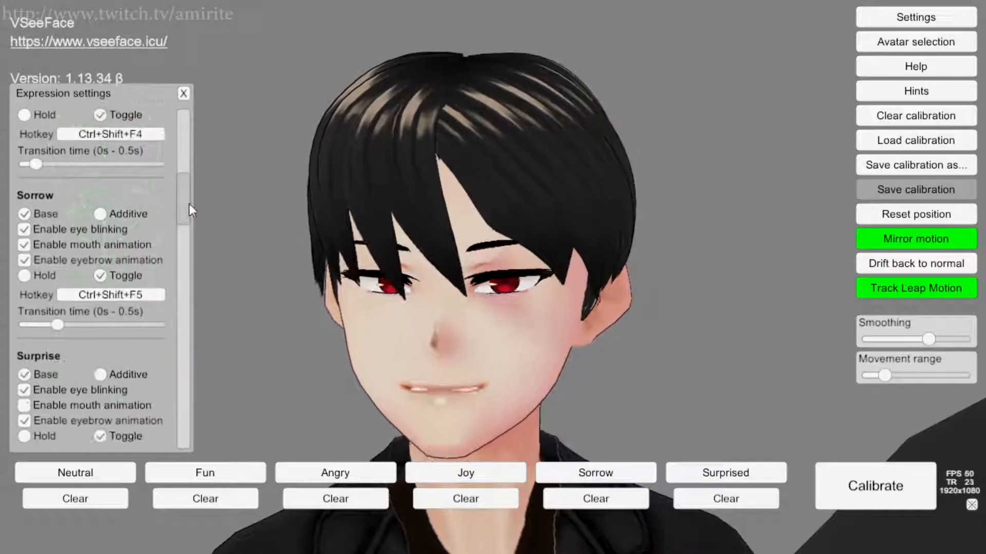
click(127, 299)
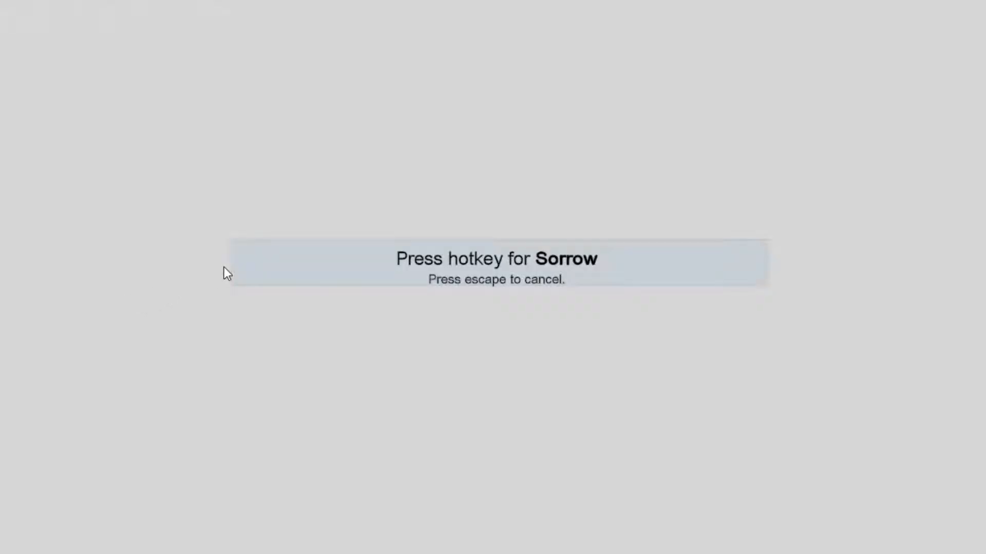
key(ctrl+shift+F5)
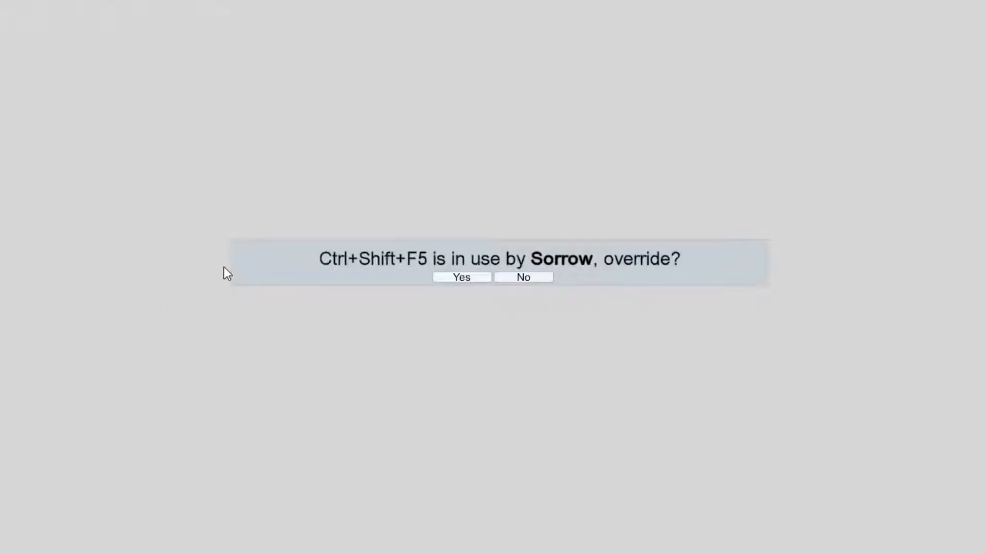
click(463, 279)
click(482, 278)
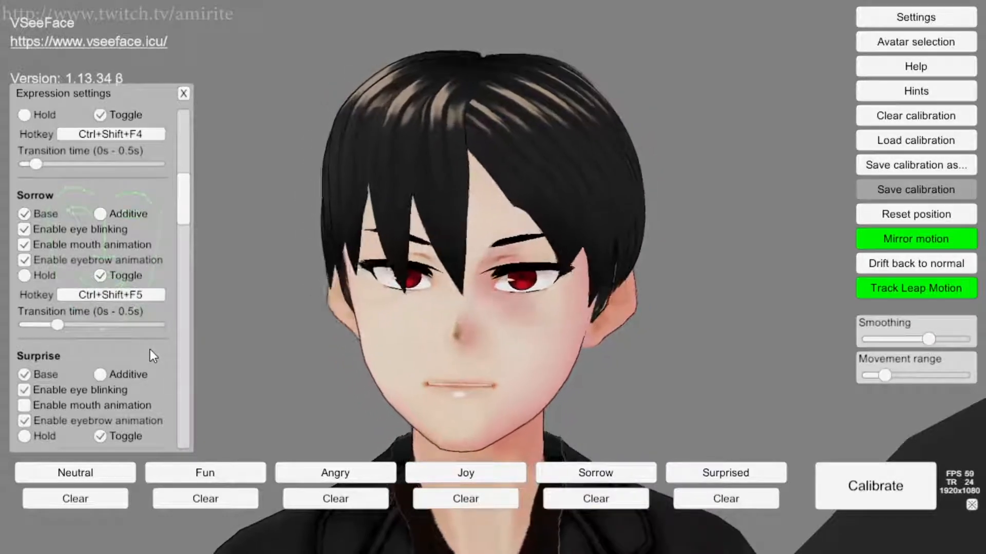
click(185, 94)
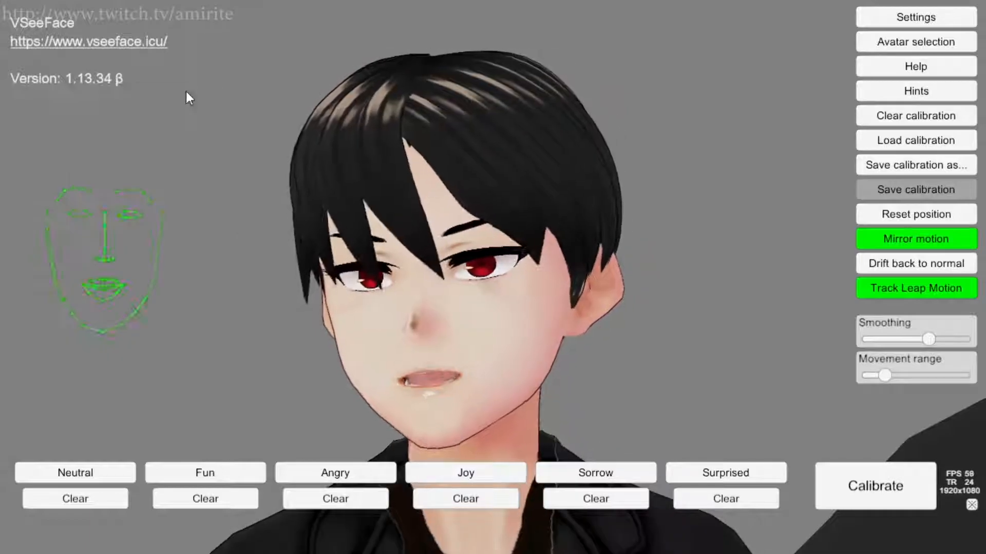
Switch expression detection to Simple (fun, angry, surprised only) in the general settings and close them.
click(919, 17)
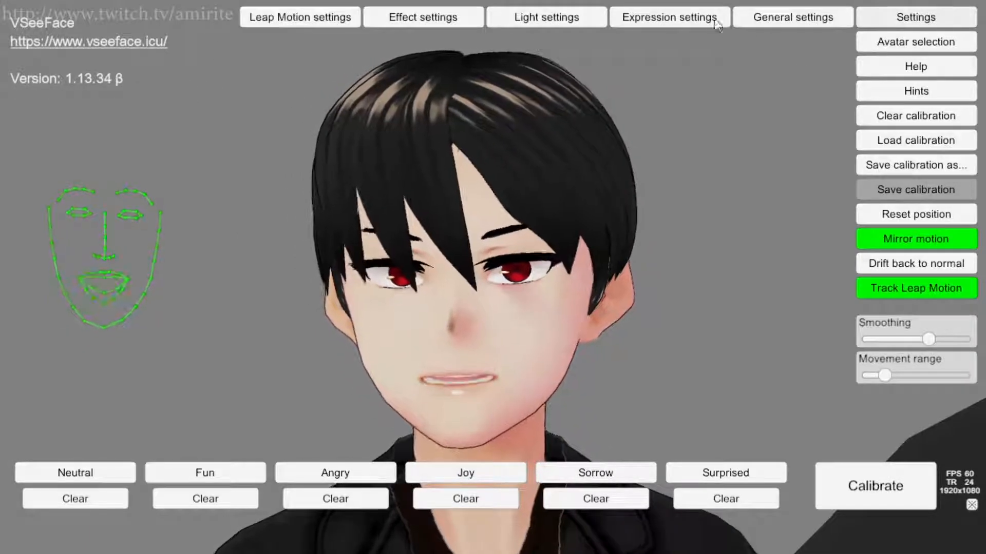
click(793, 19)
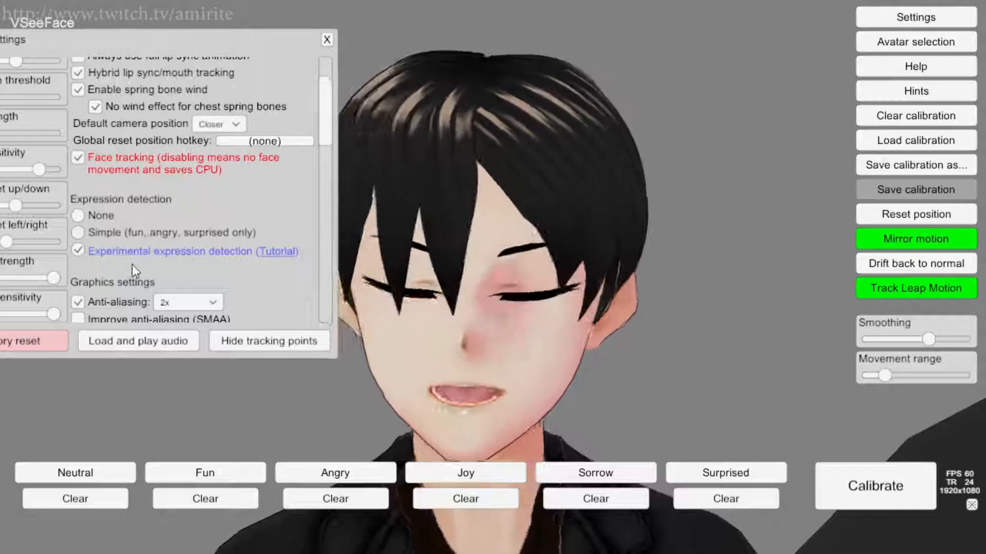
click(115, 234)
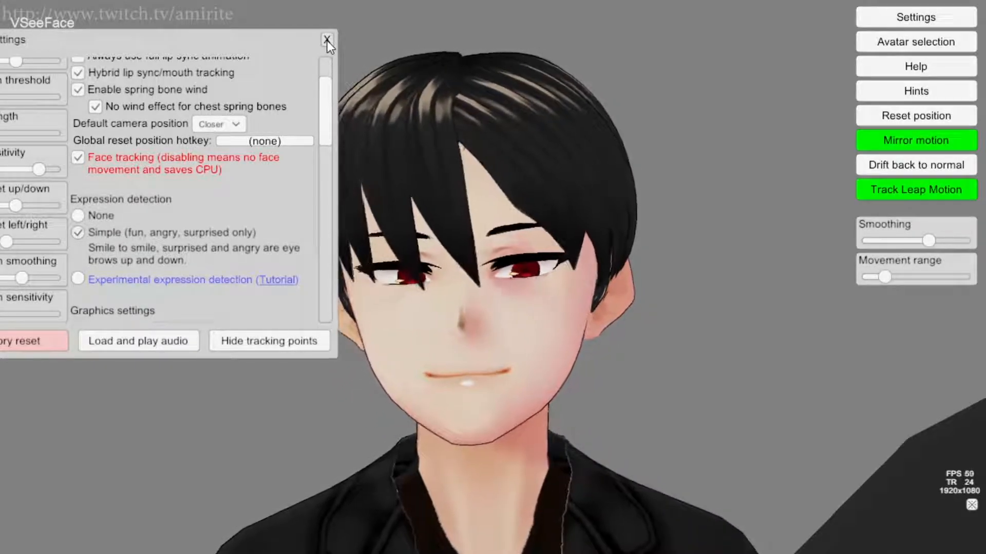
click(327, 39)
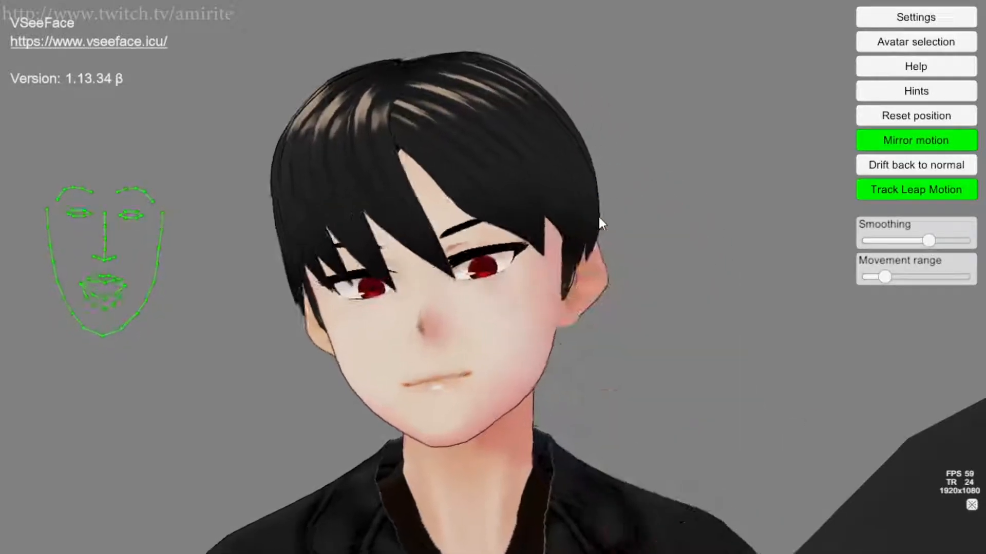
Switch expression detection back to Experimental expression detection in the general settings and close them.
click(941, 16)
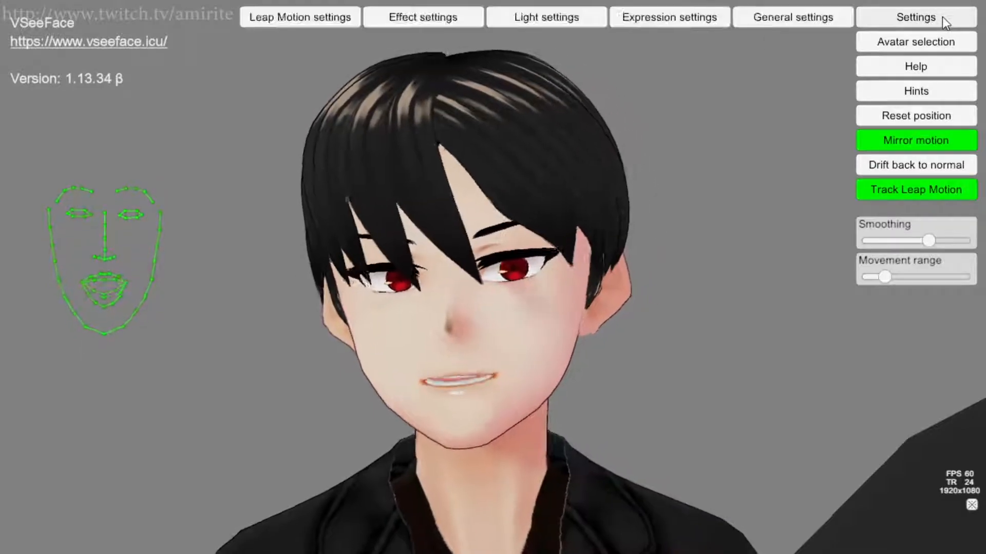
click(786, 16)
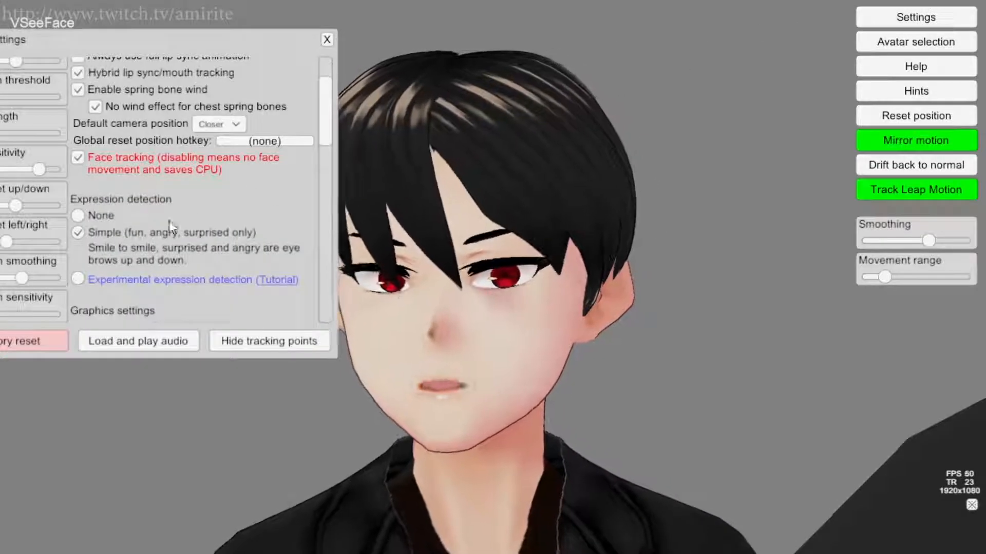
click(80, 280)
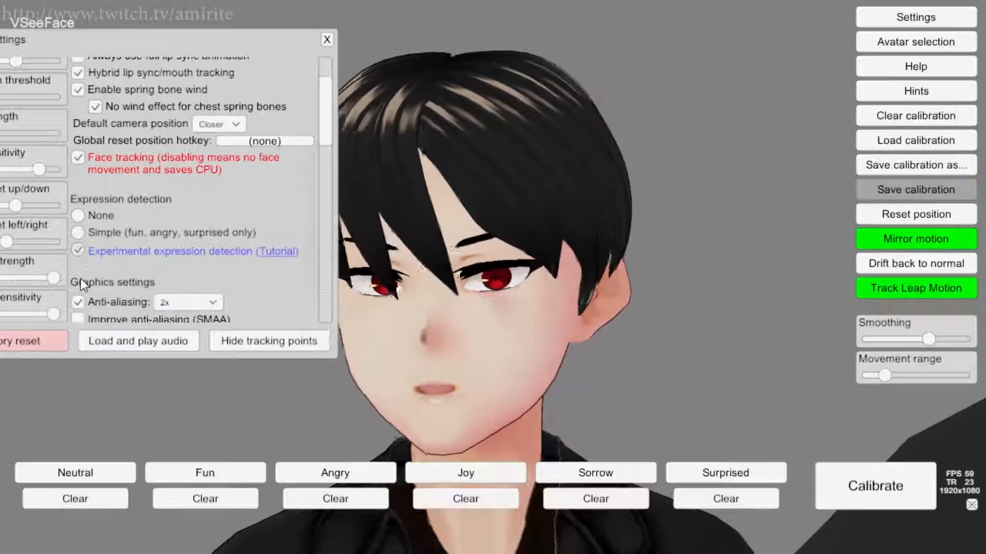
click(326, 40)
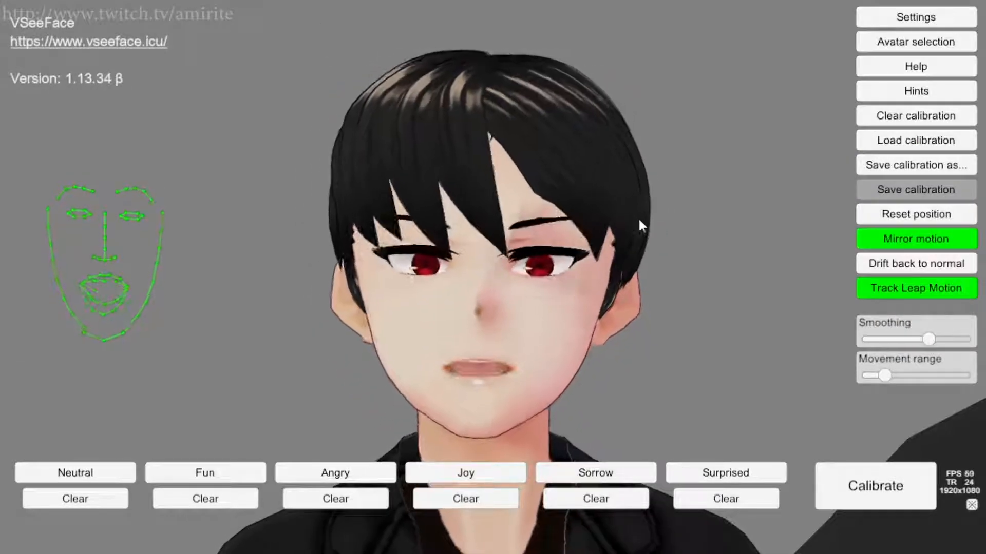